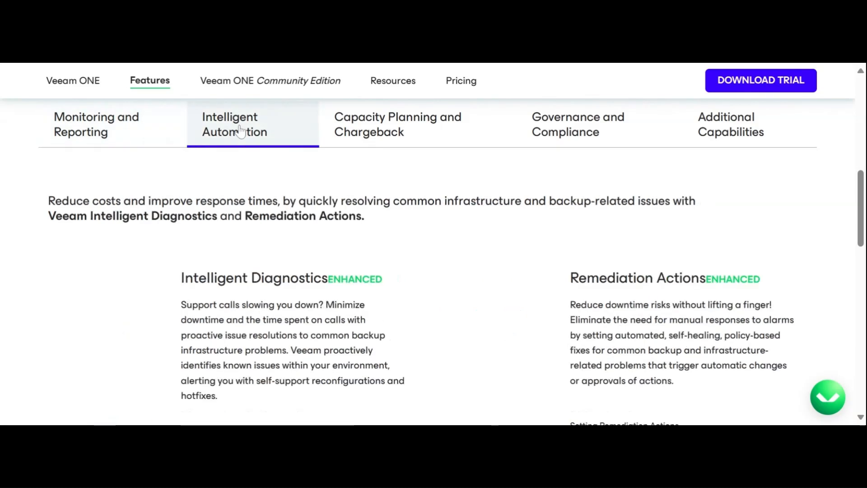
# Step: Review the Intelligent Automation features, and the Capacity Planning and Chargeback features of Veeam ONE
pyautogui.moveTo(361, 216); pyautogui.dragTo(48, 220)
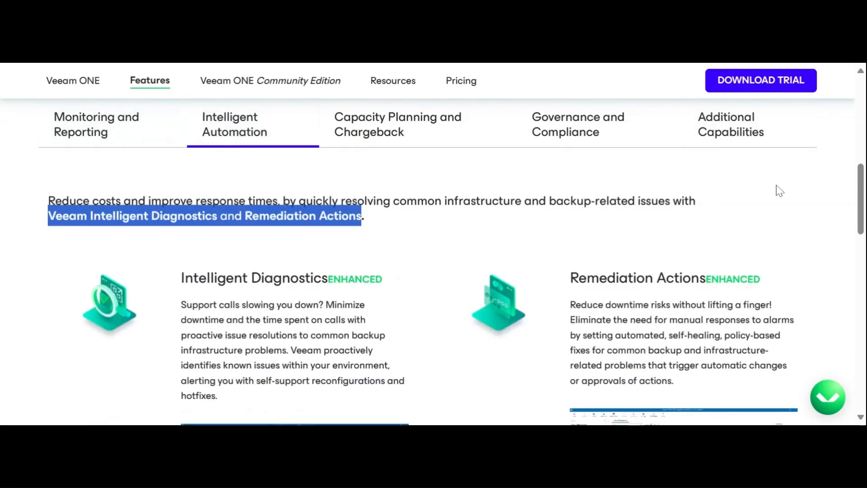
pyautogui.click(392, 132)
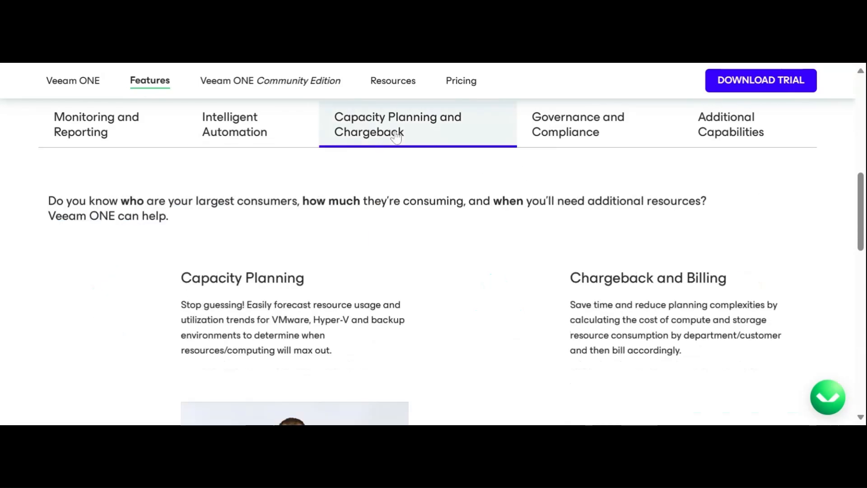
pyautogui.scroll(-3, 389, 232)
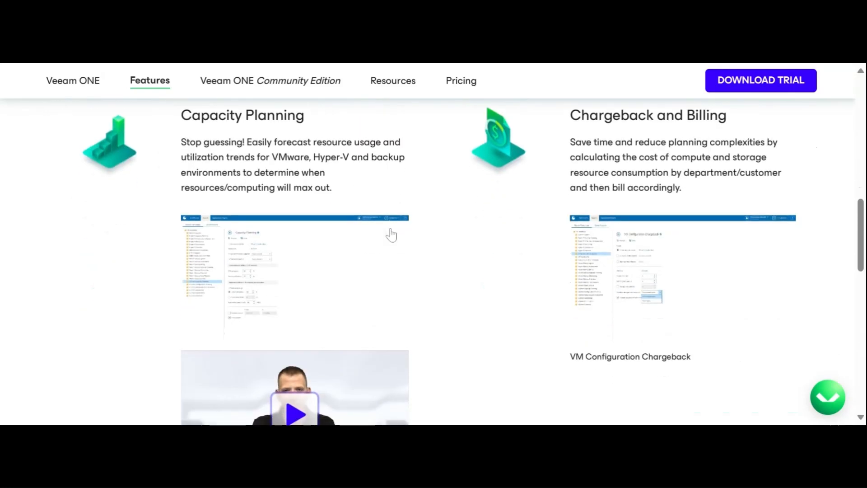
# Step: Show the Governance and Compliance features and highlight the paragraph on stopping ransomware in its tracks
pyautogui.scroll(5, 389, 234)
pyautogui.click(579, 244)
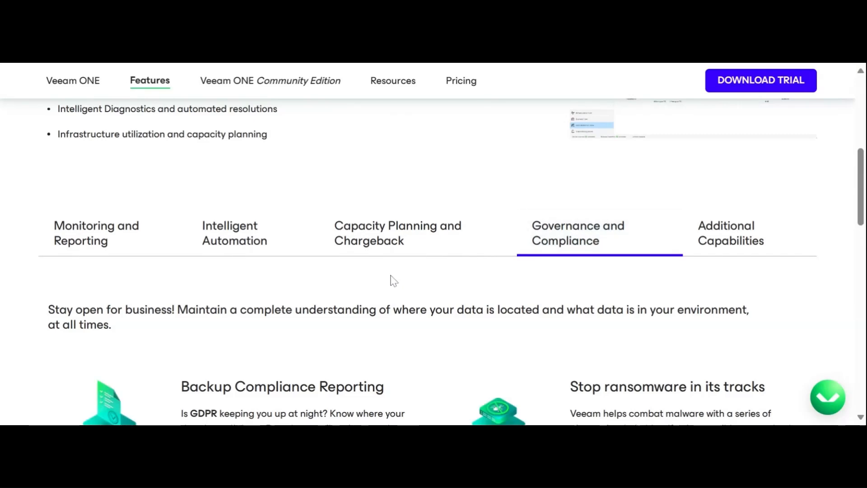
pyautogui.scroll(-6, 391, 280)
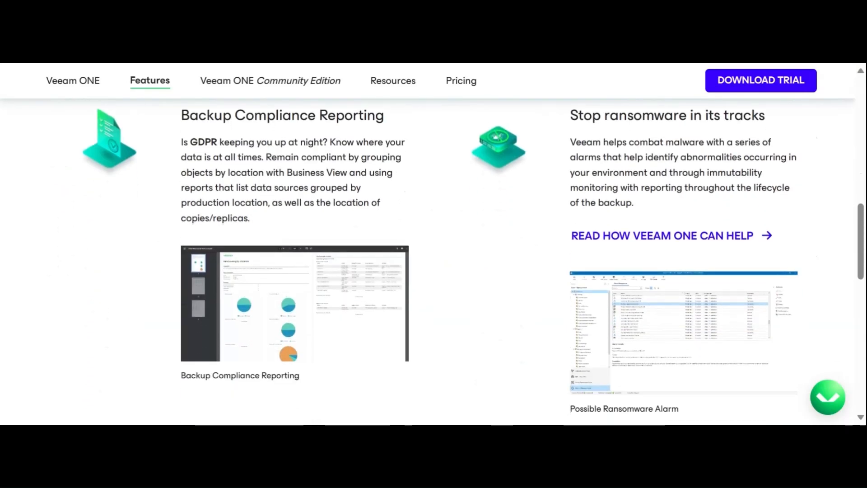
pyautogui.moveTo(570, 115); pyautogui.dragTo(771, 145)
pyautogui.scroll(1, 689, 173)
pyautogui.scroll(1, 634, 316)
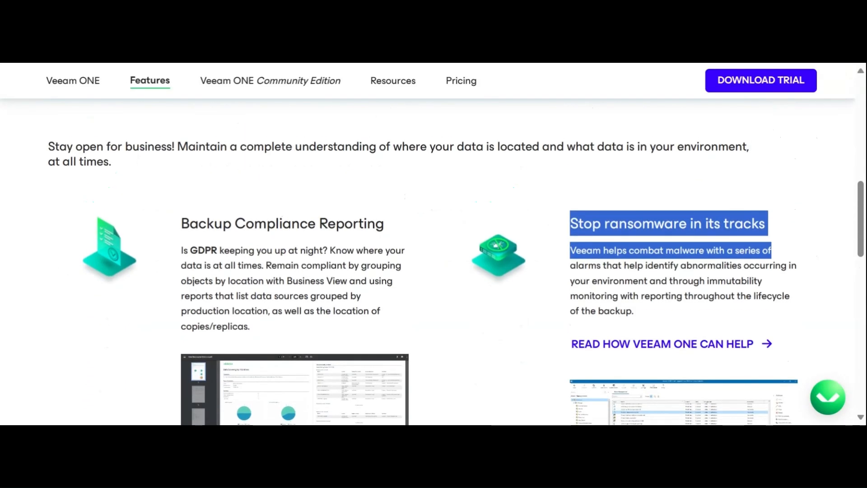
pyautogui.moveTo(634, 316); pyautogui.dragTo(570, 221)
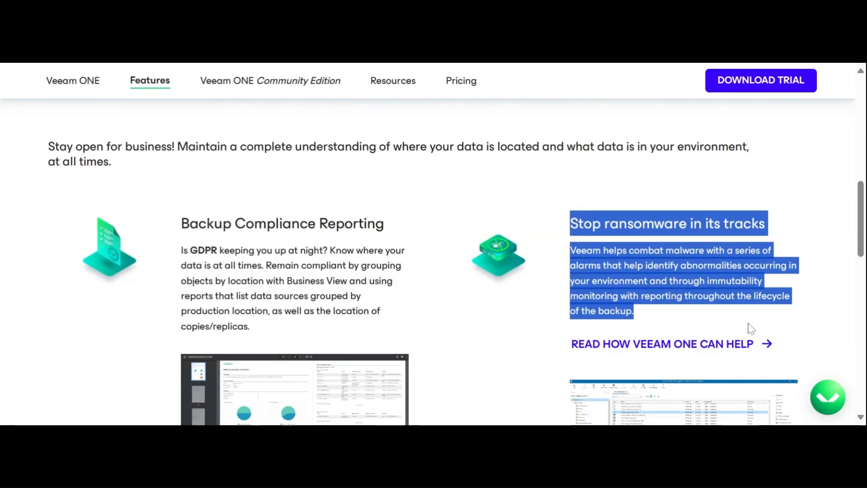
pyautogui.scroll(-1, 751, 328)
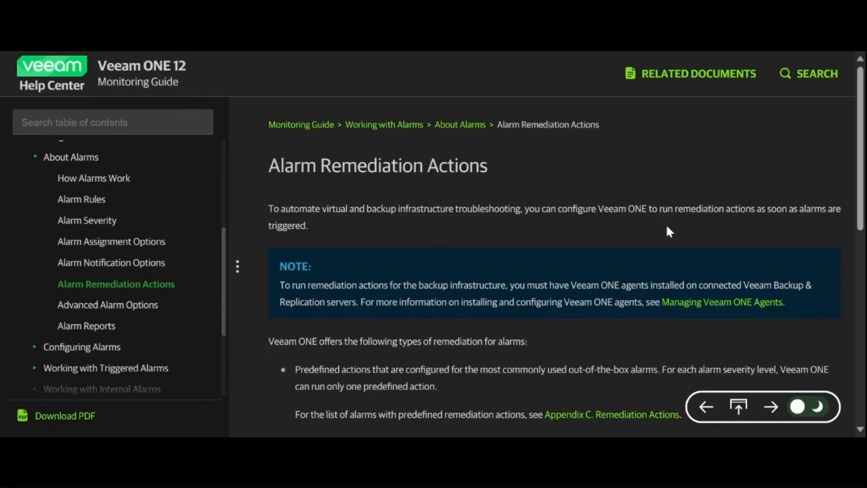
# Step: Read the remediation types and resolution types on the Alarm Remediation Actions page of the Veeam ONE 12 Monitoring Guide
pyautogui.scroll(-2, 441, 241)
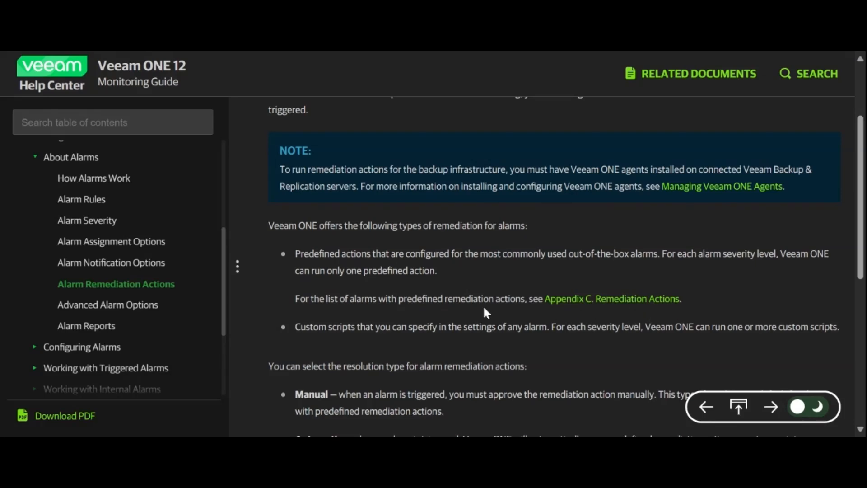
pyautogui.scroll(-1, 327, 279)
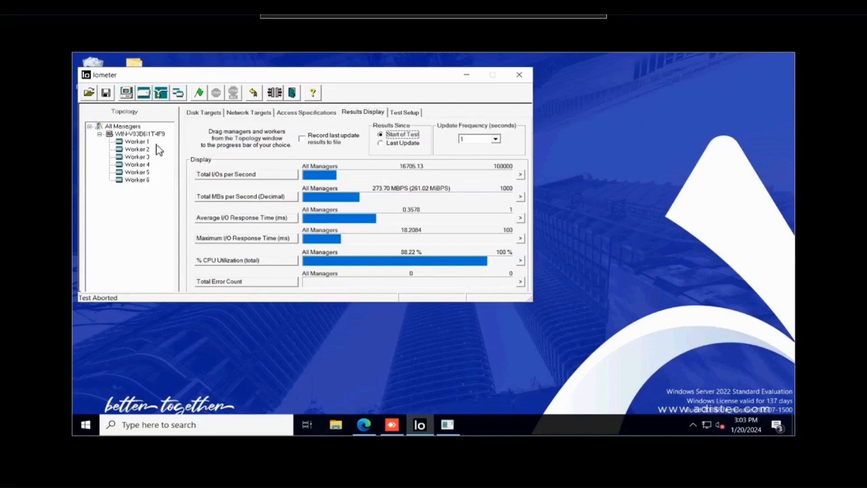
# Step: In Iometer, examine the disk targets of Worker 1 through Worker 6, ending on Worker 1
pyautogui.click(206, 112)
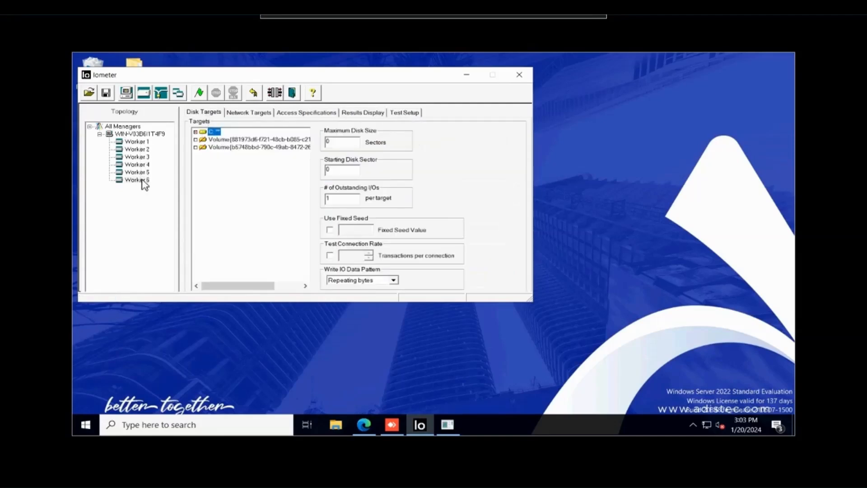
pyautogui.click(141, 142)
pyautogui.click(142, 149)
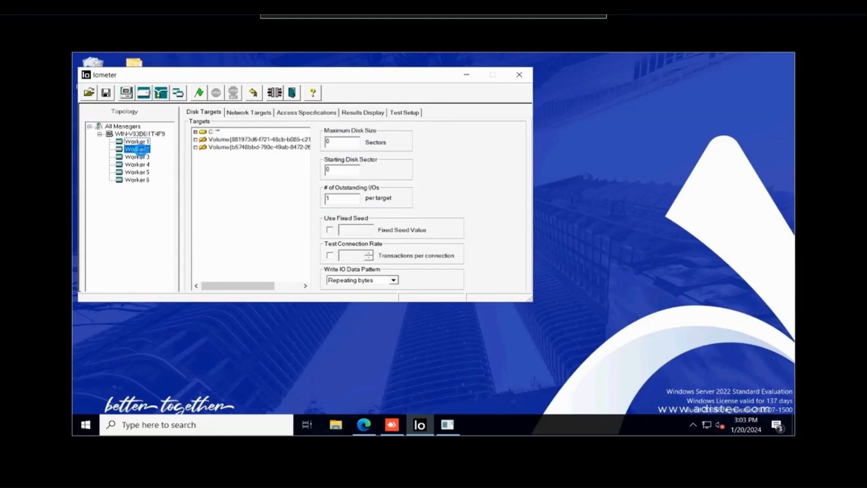
pyautogui.click(143, 157)
pyautogui.click(144, 165)
pyautogui.click(145, 173)
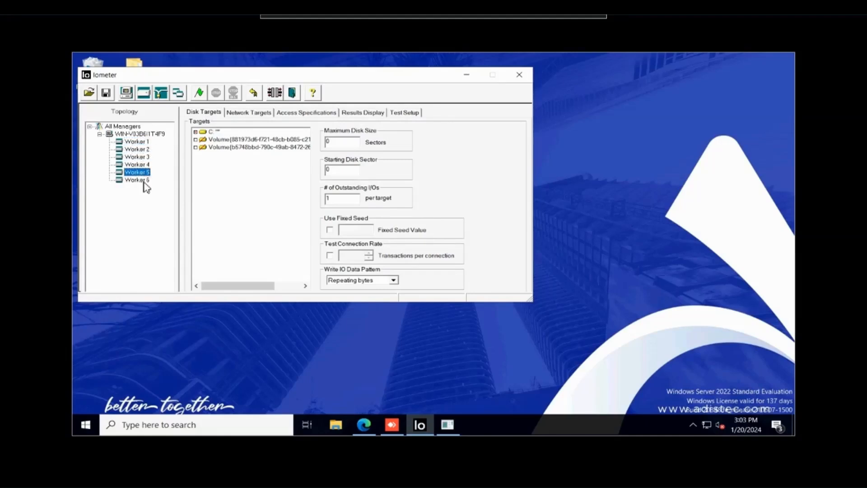
pyautogui.click(143, 179)
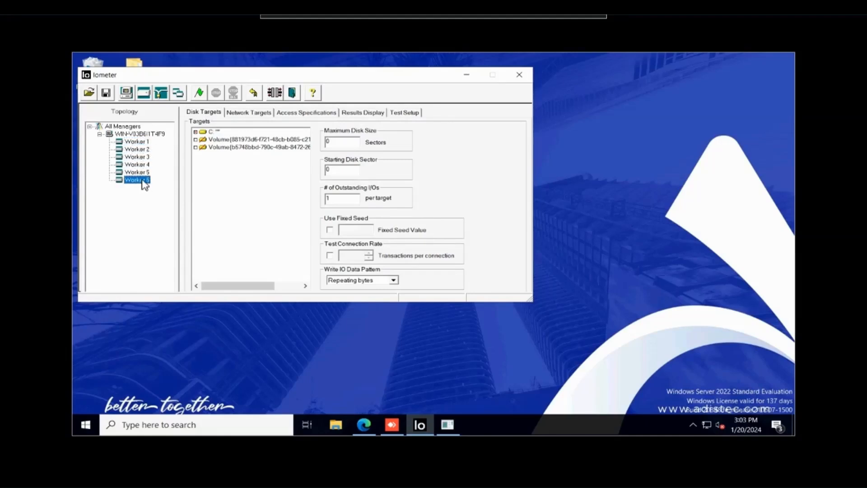
pyautogui.click(207, 114)
pyautogui.click(148, 143)
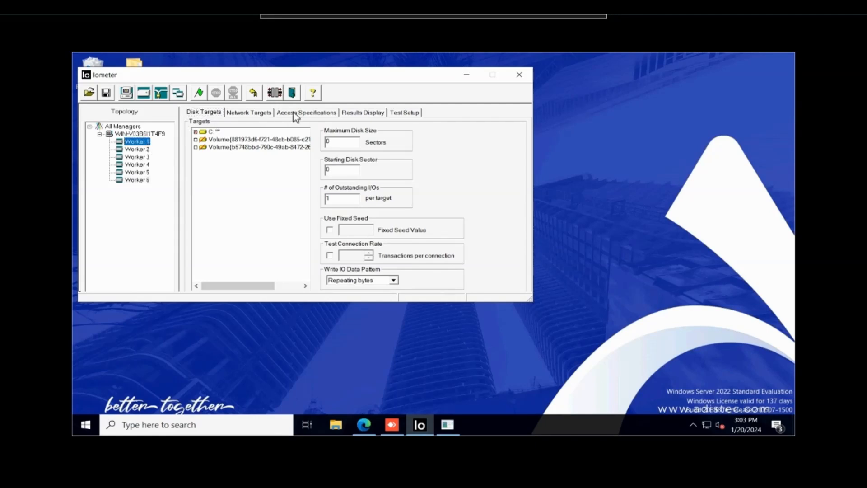
# Step: Examine the access specifications assigned to Iometer's workers through Worker 6
pyautogui.click(314, 114)
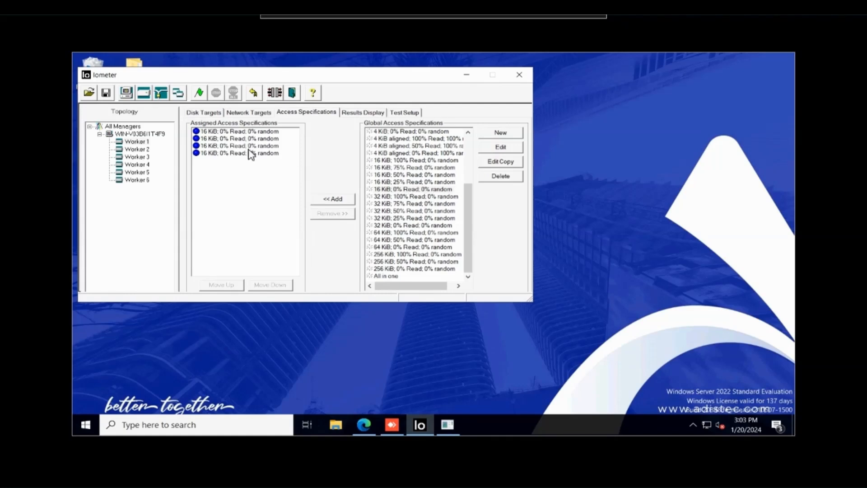
pyautogui.click(145, 150)
pyautogui.click(145, 157)
pyautogui.click(140, 165)
pyautogui.click(141, 173)
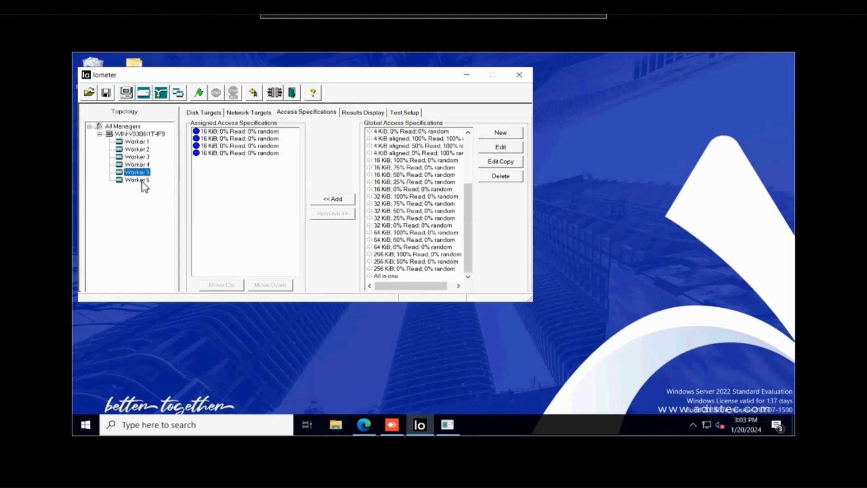
pyautogui.click(143, 180)
# Step: Try to start the Iometer test and cancel saving the results file
pyautogui.click(200, 94)
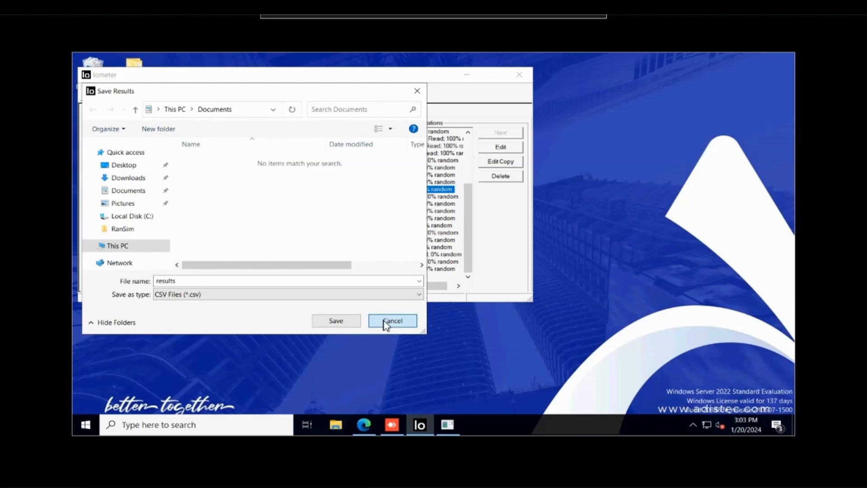
pyautogui.click(388, 321)
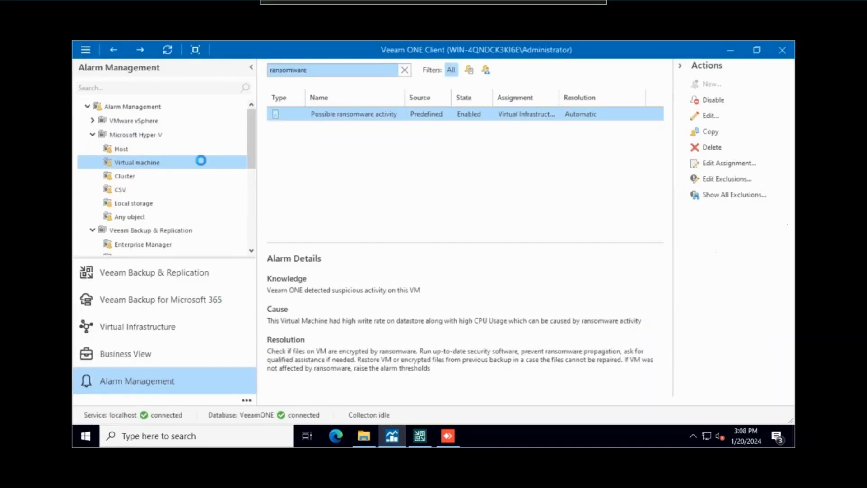
# Step: In Veeam ONE Client, open the Possible ransomware activity alarm for Hyper-V virtual machines and examine its rules and assignment
pyautogui.rightClick(308, 118)
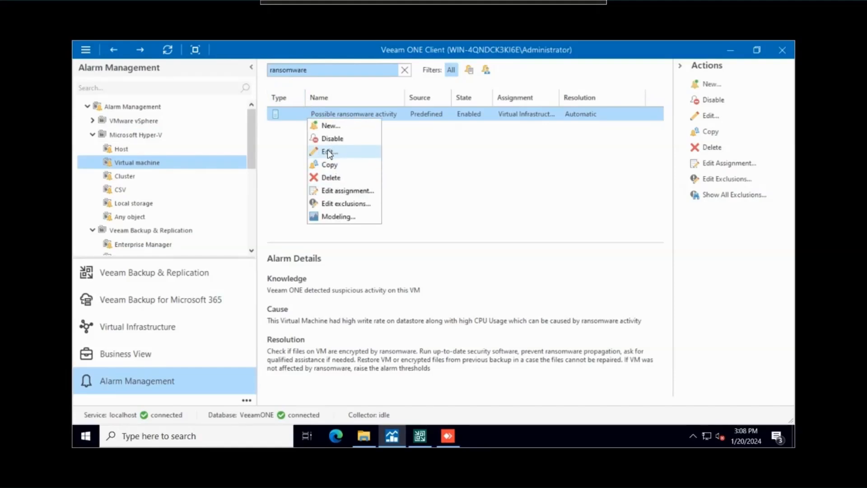
pyautogui.click(329, 153)
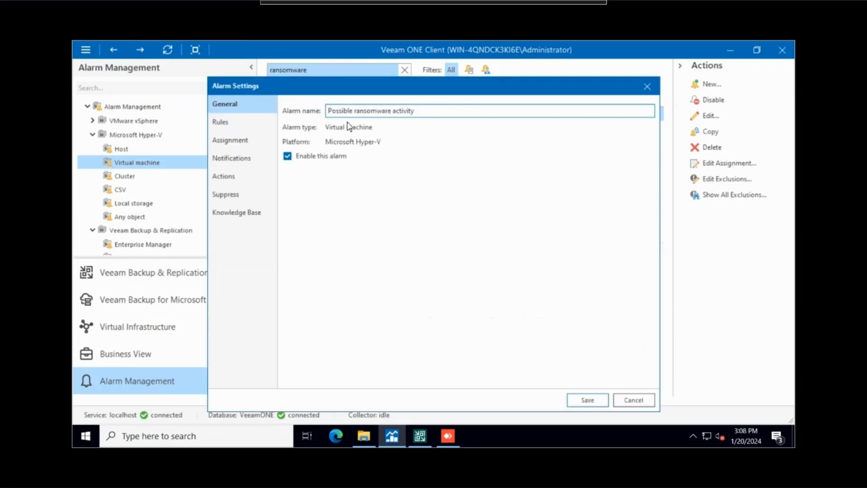
pyautogui.click(219, 127)
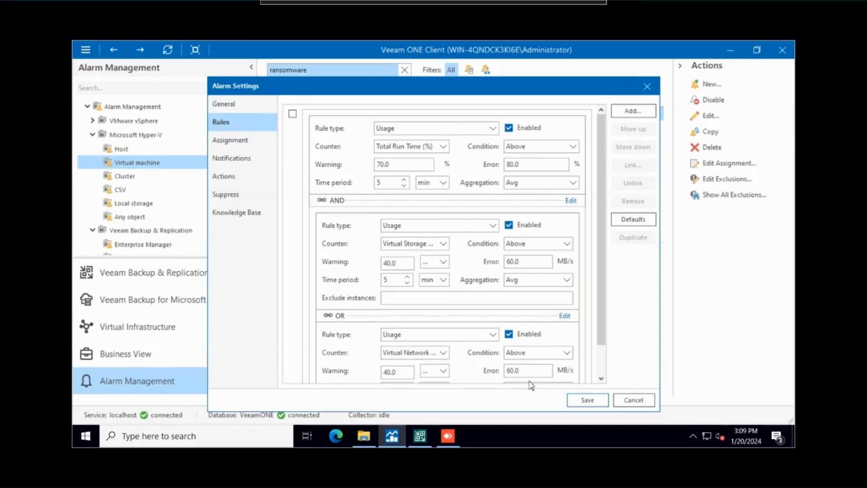
pyautogui.click(232, 143)
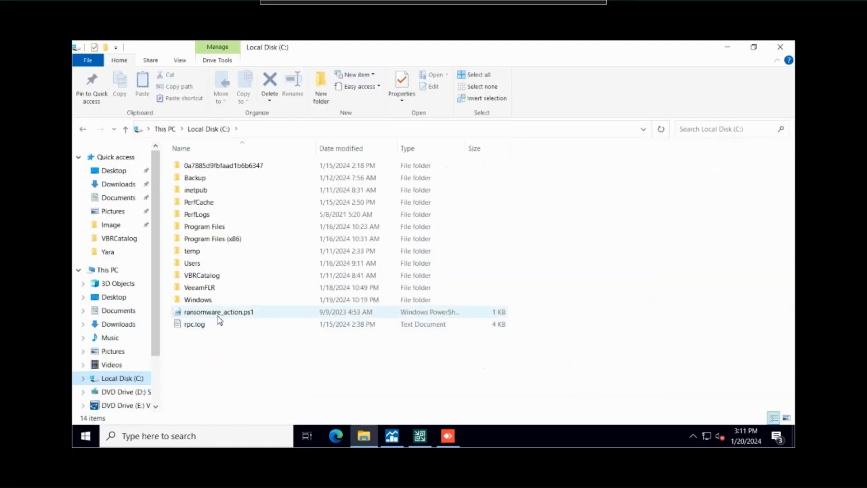
# Step: Open ransomware_action.ps1 from drive C: in PowerShell ISE, enlarge the script area, read the script and close the editor
pyautogui.rightClick(218, 316)
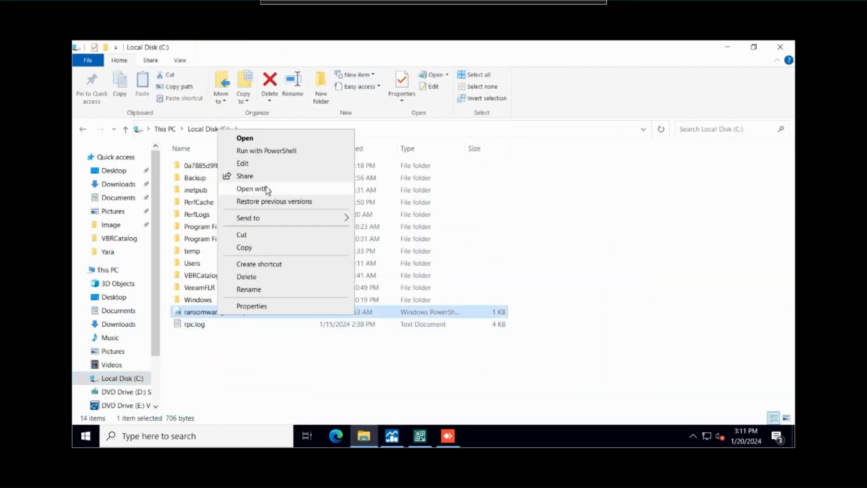
pyautogui.click(270, 163)
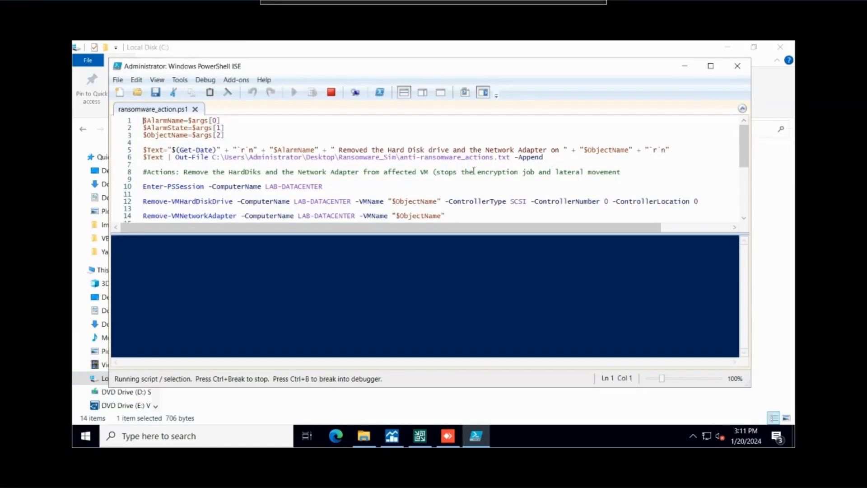
pyautogui.moveTo(631, 235); pyautogui.dragTo(621, 312)
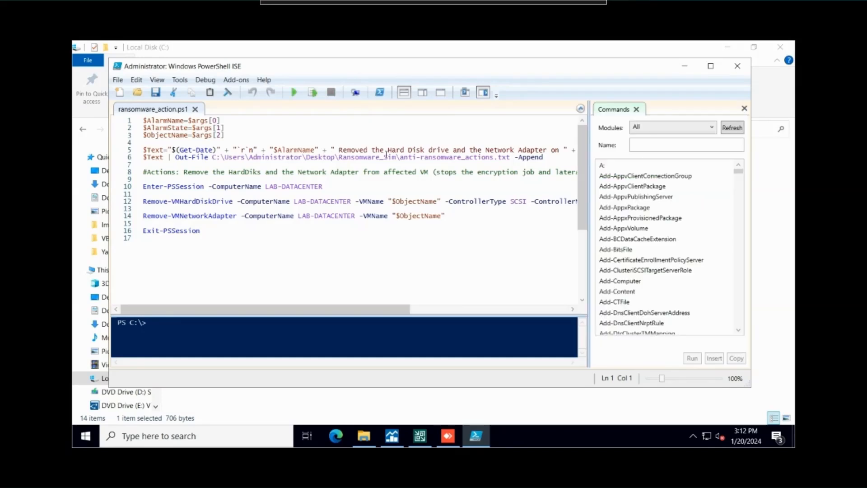
pyautogui.click(744, 108)
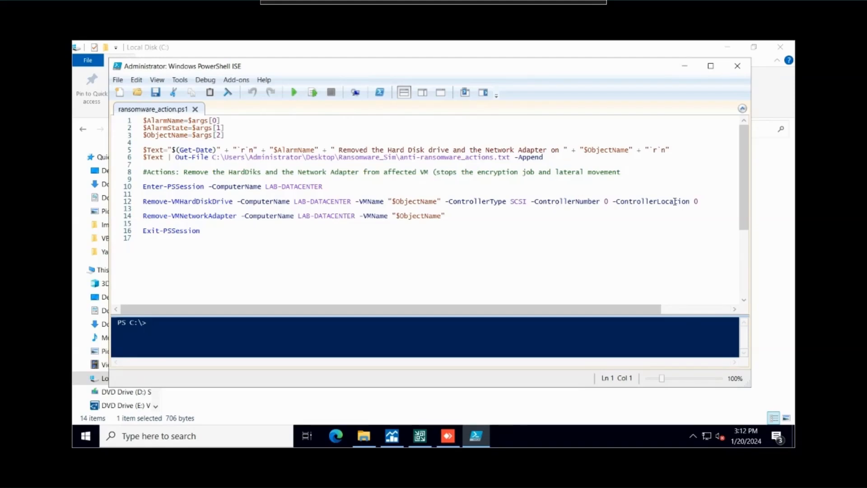
pyautogui.click(737, 67)
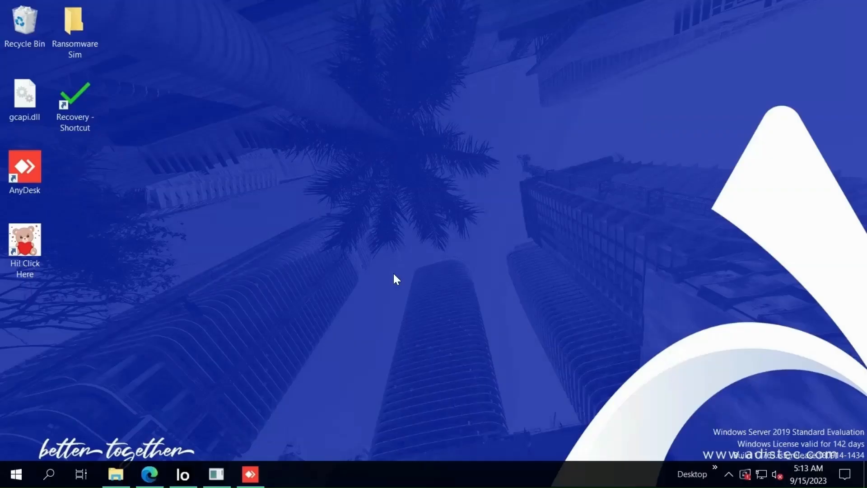
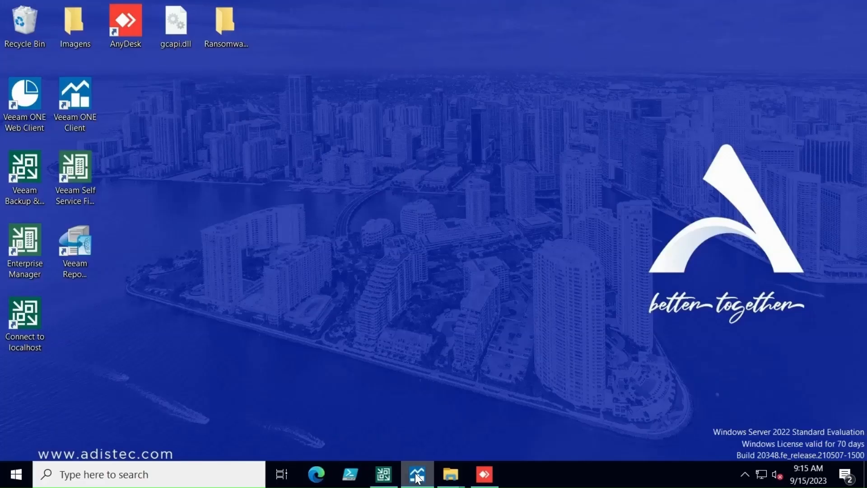
# Step: Switch to Veeam ONE Client and show the alarms of host 10.80.50.202
pyautogui.click(417, 475)
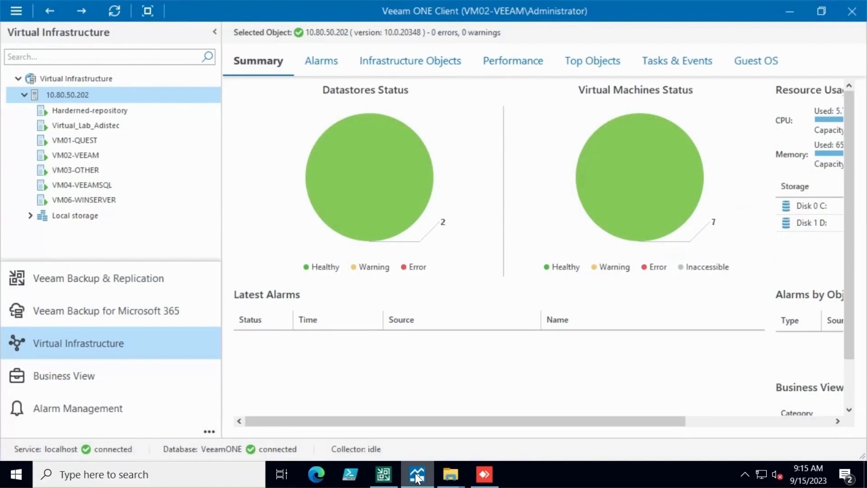
pyautogui.moveTo(74, 184)
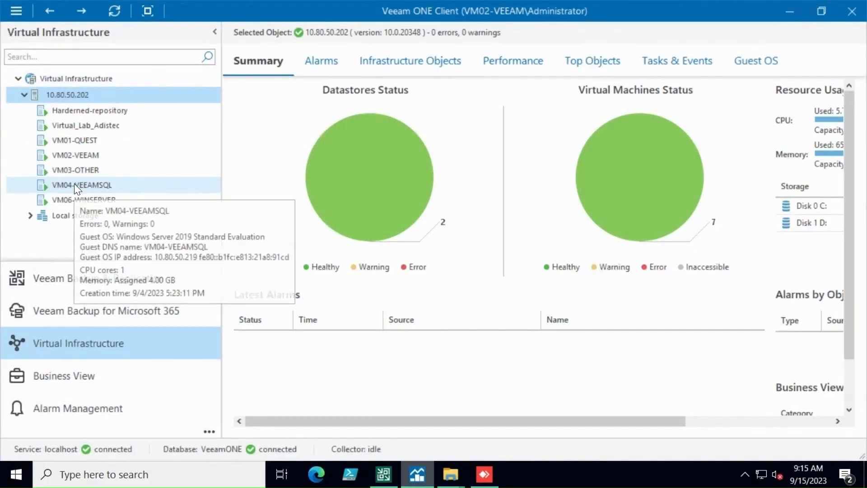
pyautogui.click(317, 61)
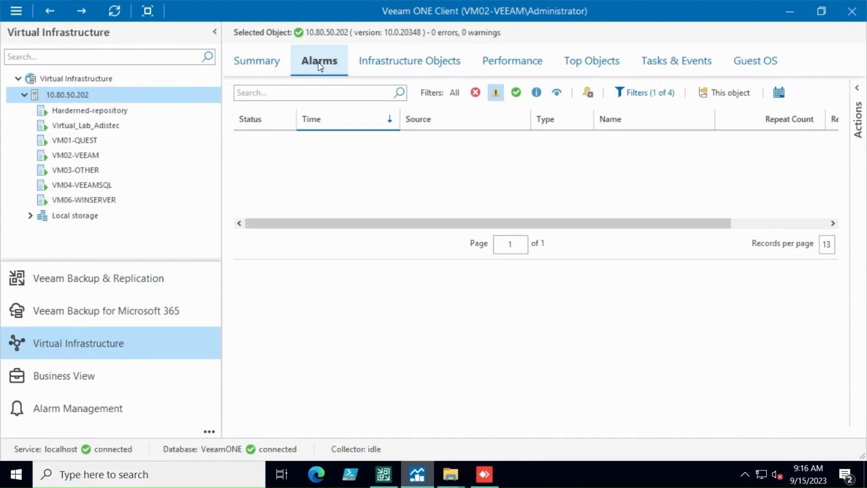
# Step: Show the alarms of VM04-VEEAMSQL and read the details of its Possible ransomware activity alarm
pyautogui.click(104, 183)
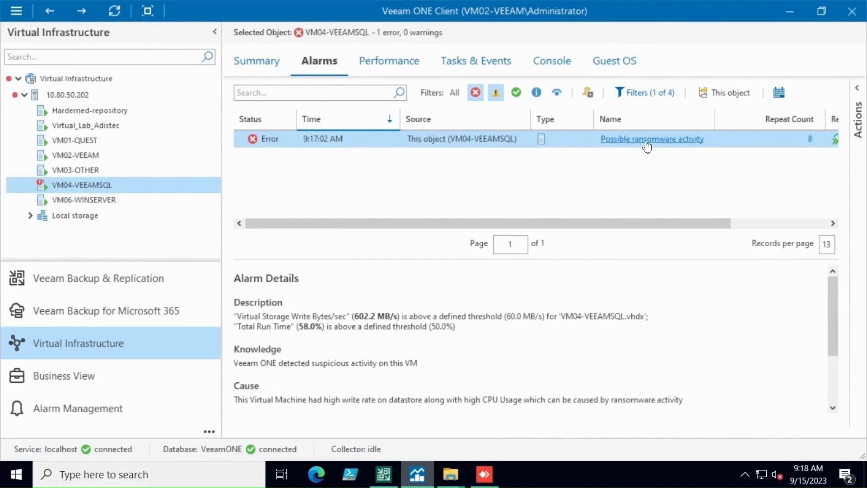
pyautogui.scroll(-3, 331, 289)
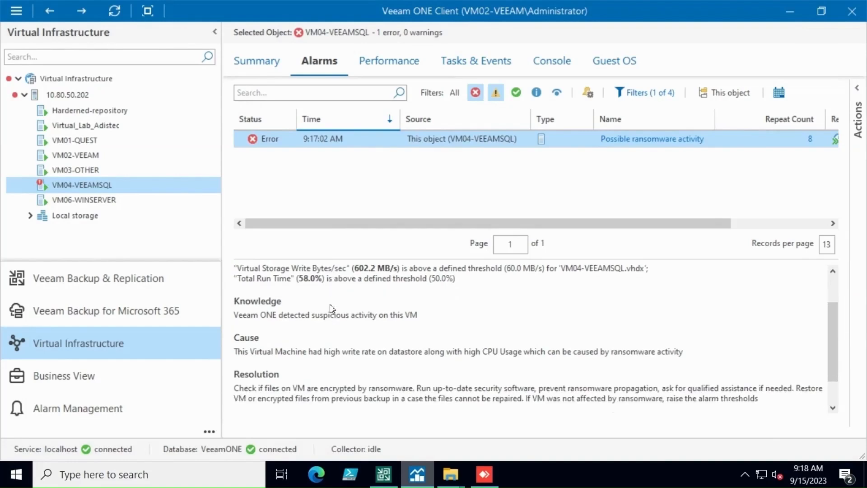
pyautogui.scroll(-2, 332, 308)
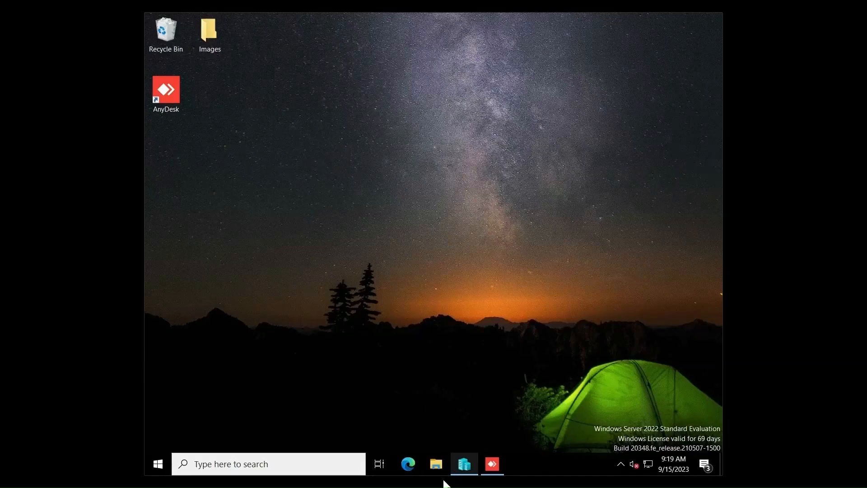
# Step: In Hyper-V Manager, examine VM04-VEEAMSQL's hard drive and network adapter settings, including the available virtual switches, and close the settings without changes
pyautogui.click(464, 463)
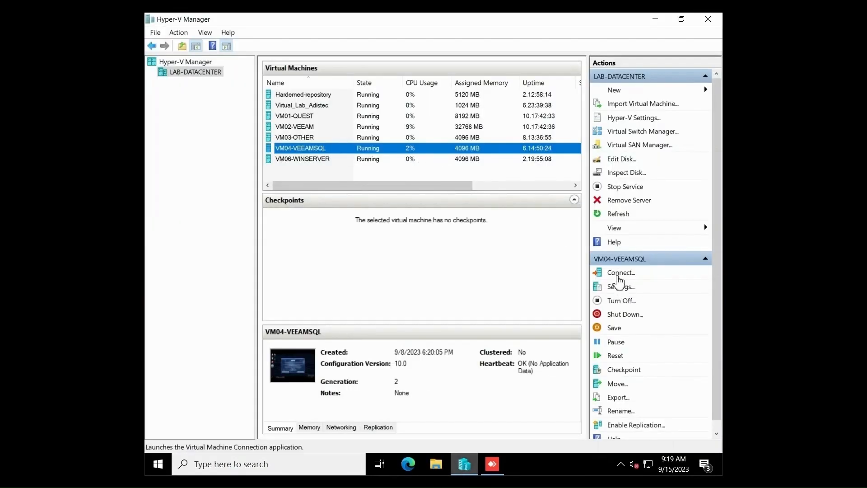
pyautogui.click(620, 287)
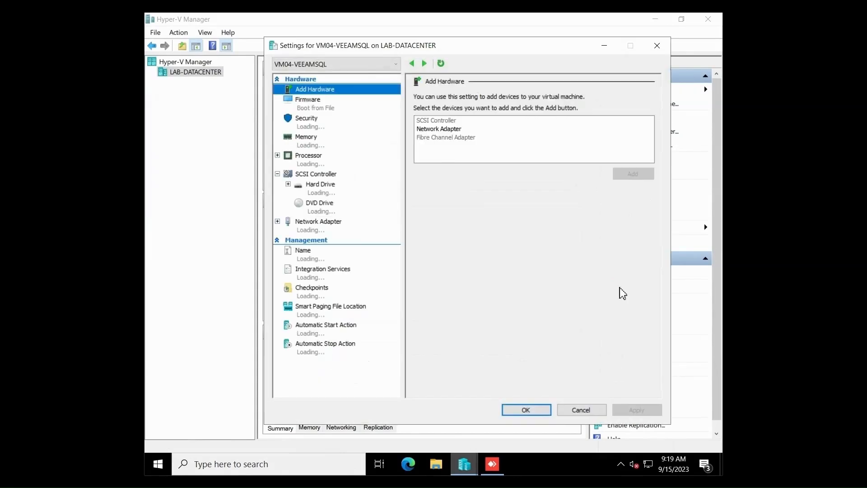
pyautogui.click(334, 194)
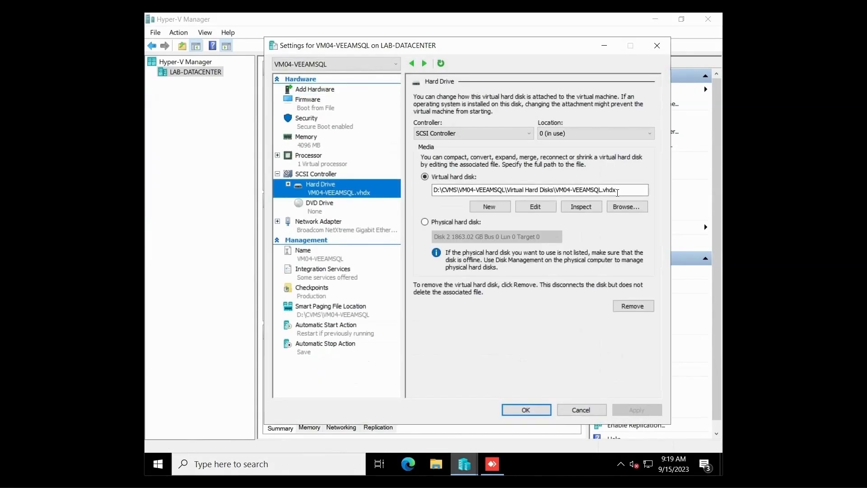
pyautogui.click(337, 227)
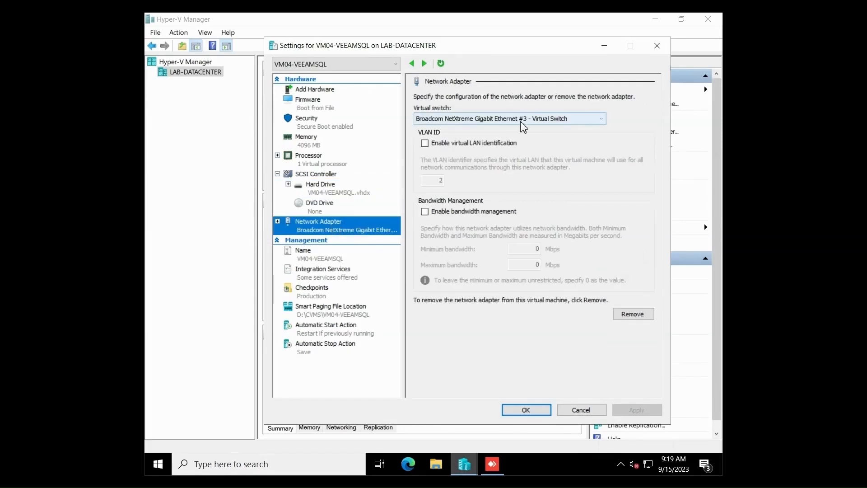
pyautogui.click(596, 120)
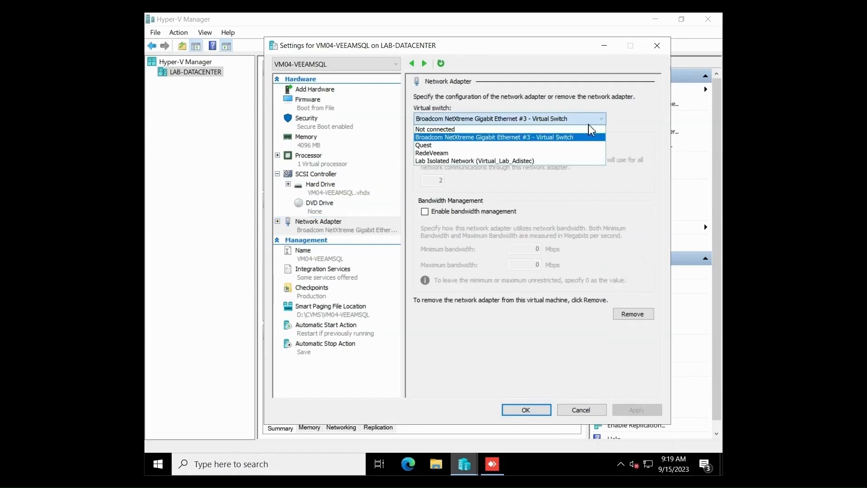
pyautogui.click(480, 348)
pyautogui.click(580, 409)
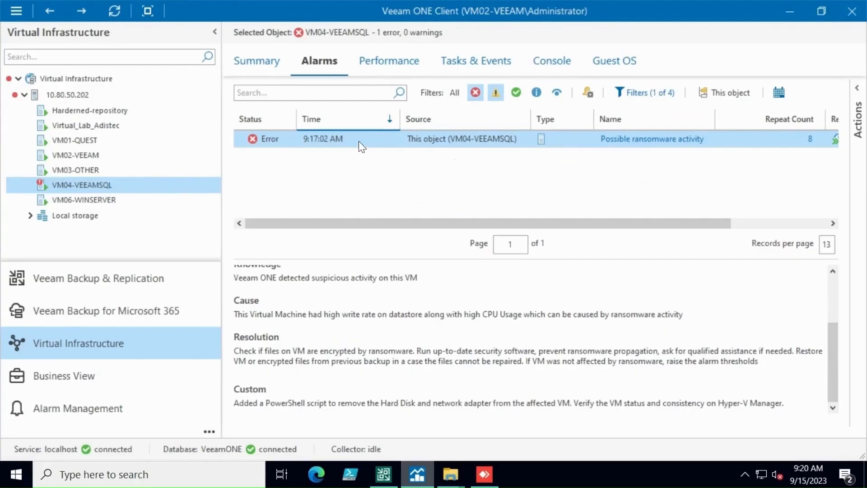
# Step: In Veeam ONE Client, approve all actions for VM04-VEEAMSQL's ransomware alarm with the comment "ransomware recovery", and open that VM's settings in Hyper-V Manager
pyautogui.rightClick(359, 141)
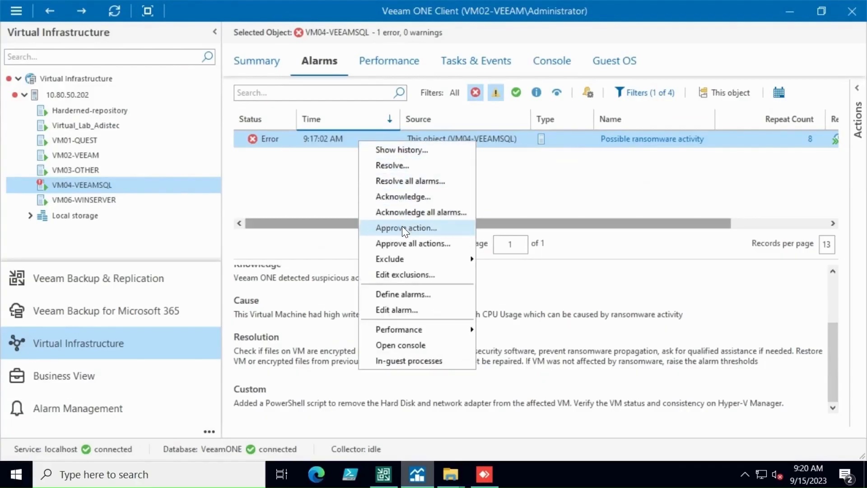
pyautogui.click(269, 394)
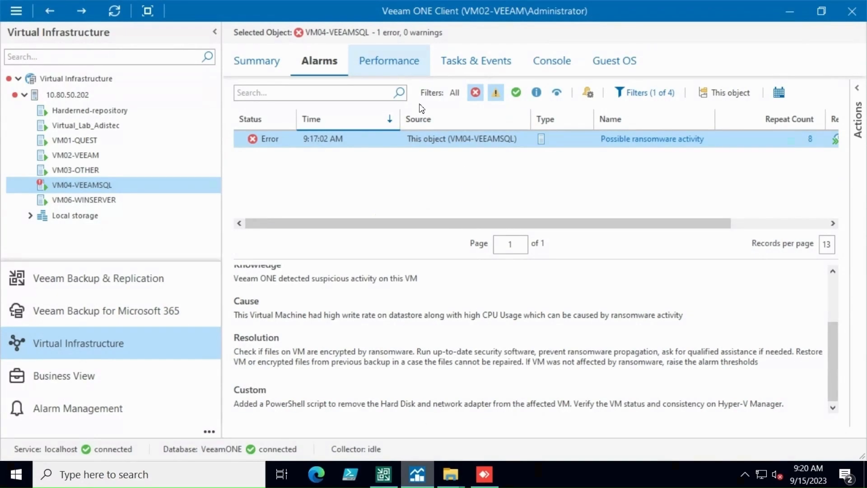
pyautogui.rightClick(382, 140)
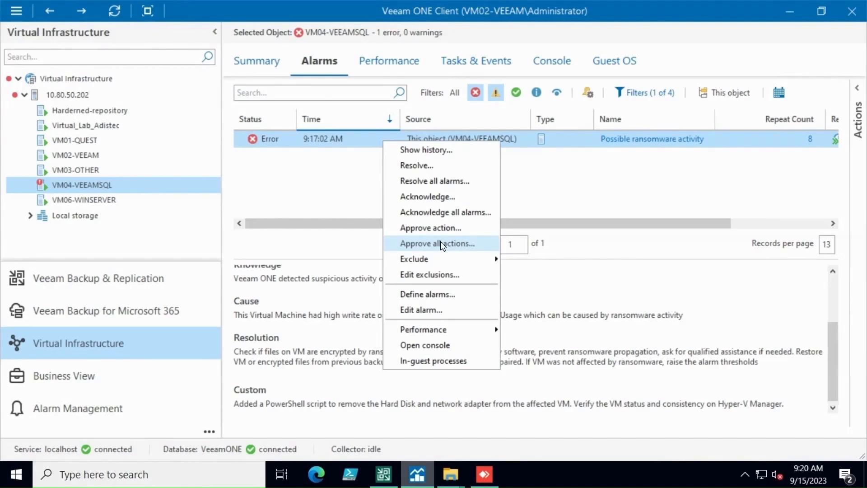
pyautogui.click(440, 243)
pyautogui.write('rans')
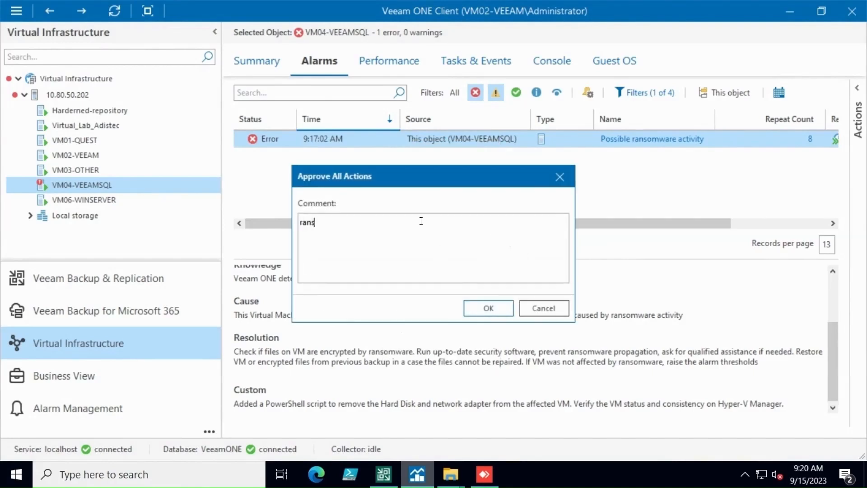
pyautogui.write('omware recpvery')
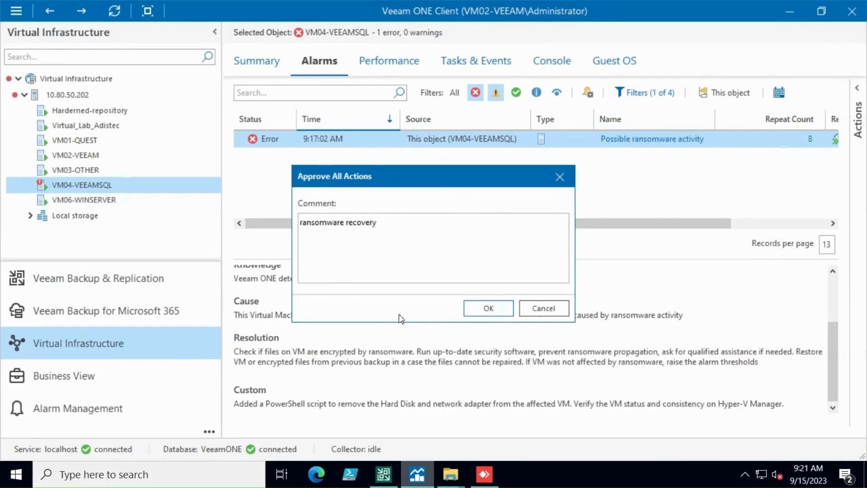
pyautogui.click(483, 308)
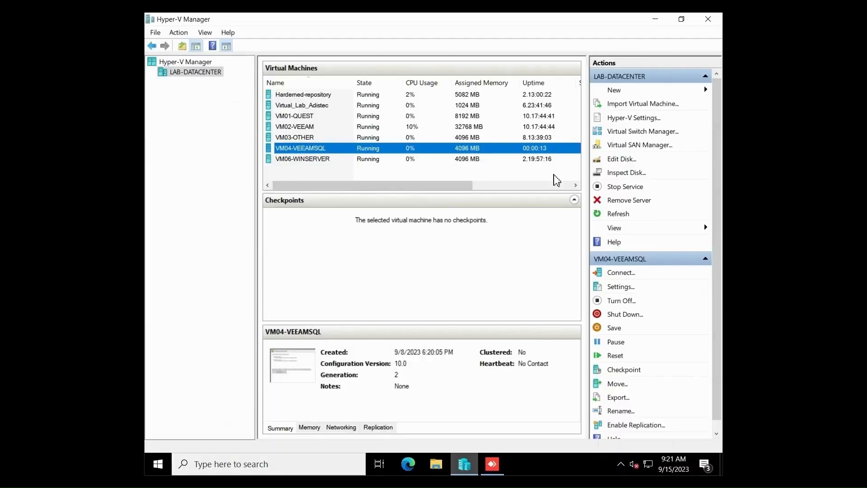
pyautogui.click(622, 286)
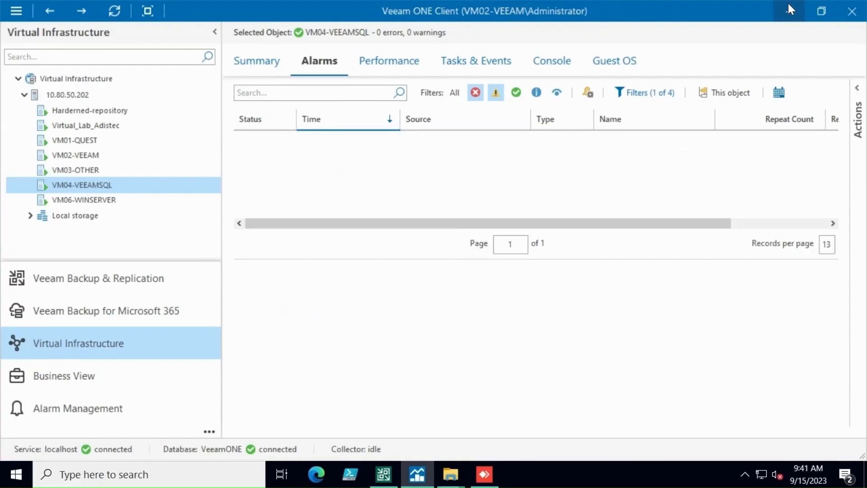
# Step: Minimize Veeam ONE Client, switch to Veeam Backup and Replication and view the backup repositories in the backup infrastructure
pyautogui.click(788, 7)
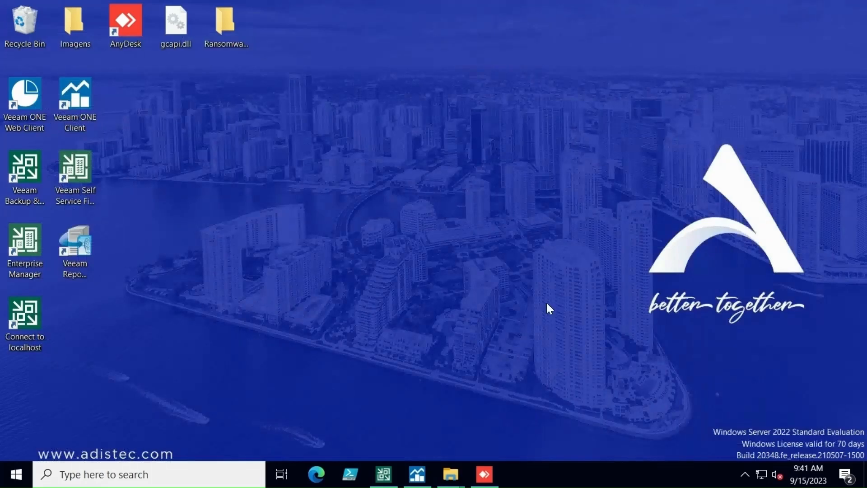
pyautogui.click(382, 475)
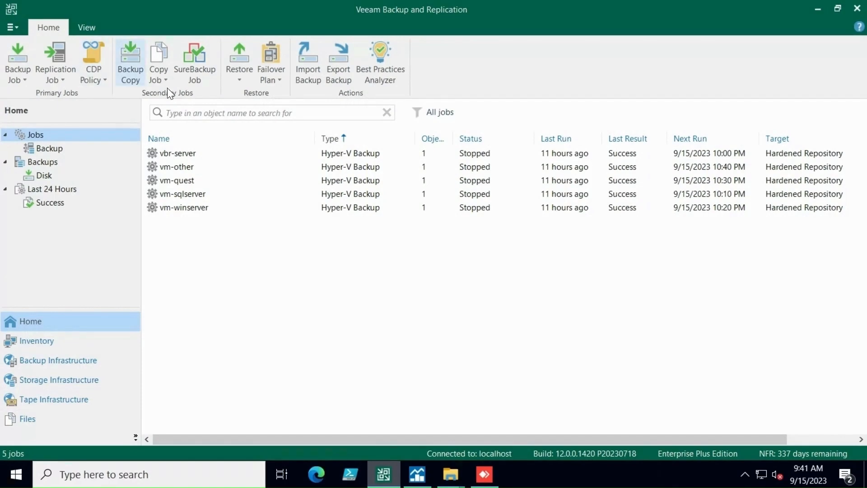
pyautogui.click(50, 367)
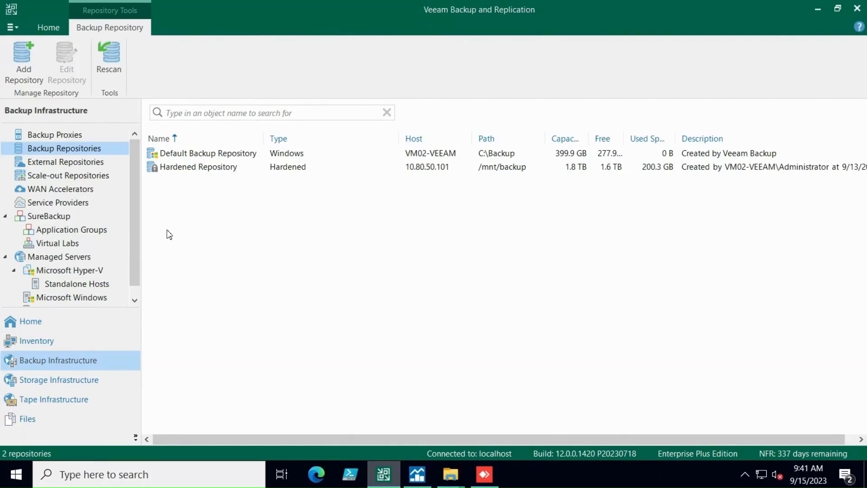
# Step: Try to delete the VM04-VEEAMSQL backup of the vm-sqlserver job from disk, read the deletion log and close it
pyautogui.click(26, 324)
pyautogui.click(41, 176)
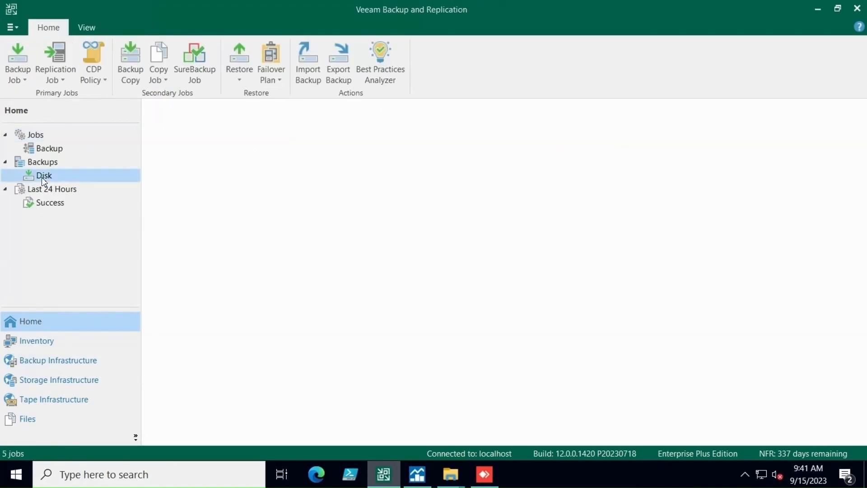
pyautogui.click(194, 202)
pyautogui.rightClick(234, 200)
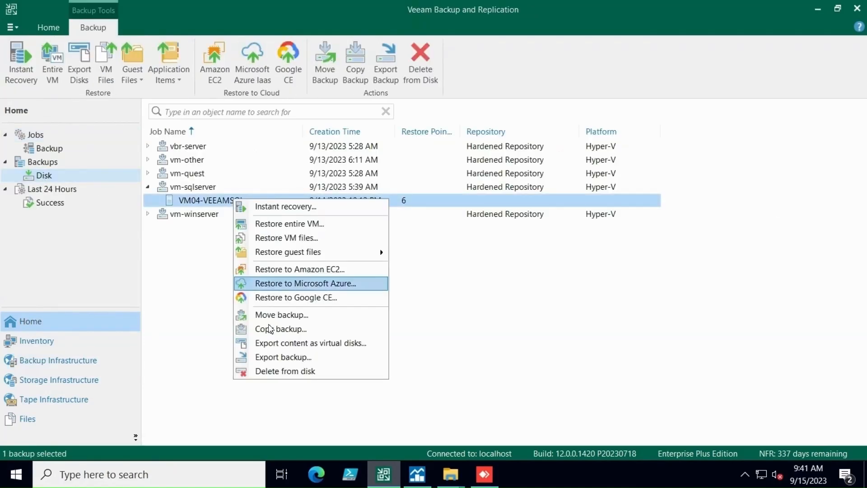
pyautogui.click(274, 369)
pyautogui.click(434, 257)
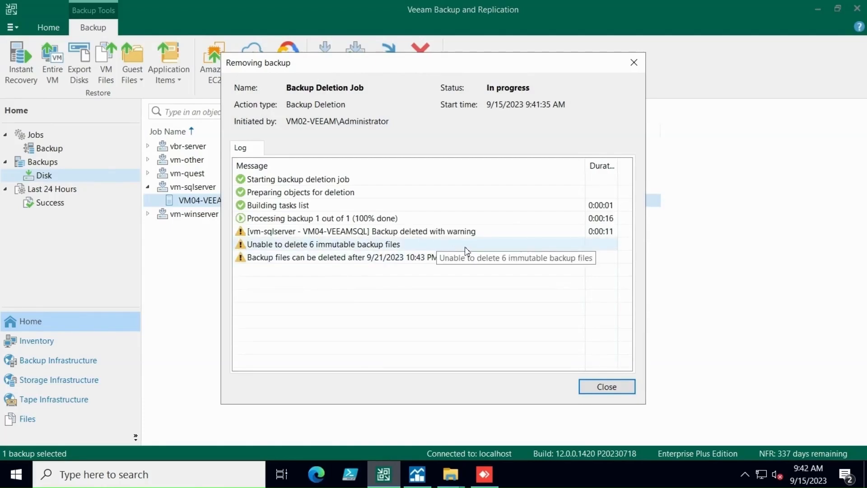
pyautogui.click(606, 386)
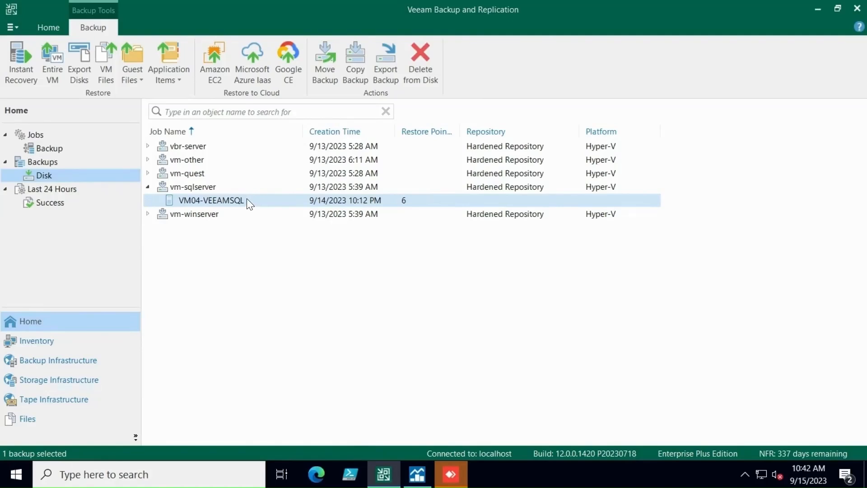
# Step: Start a Microsoft Hyper-V restore from backup, choosing Entire VM restore and Instant recovery to Microsoft Hyper-V
pyautogui.click(44, 27)
pyautogui.click(238, 66)
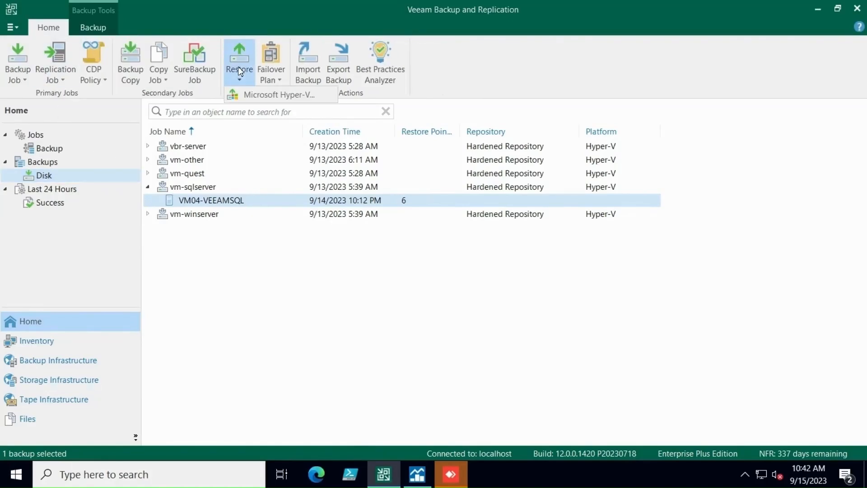
pyautogui.click(254, 92)
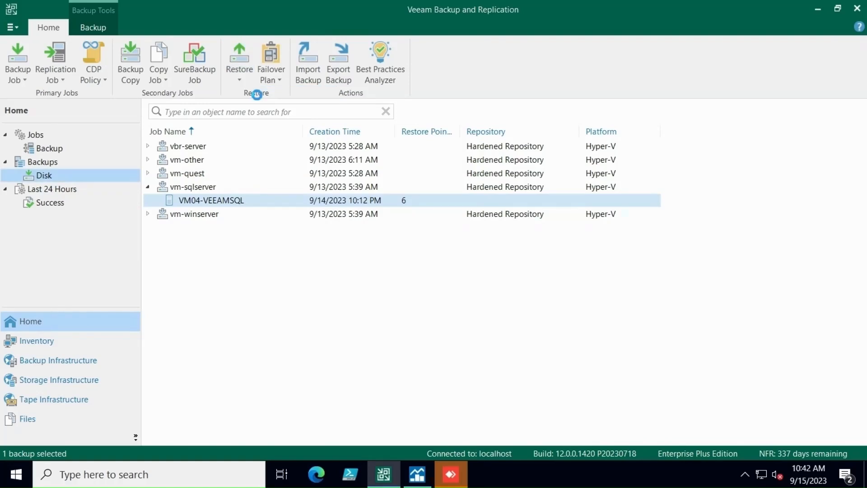
pyautogui.click(462, 110)
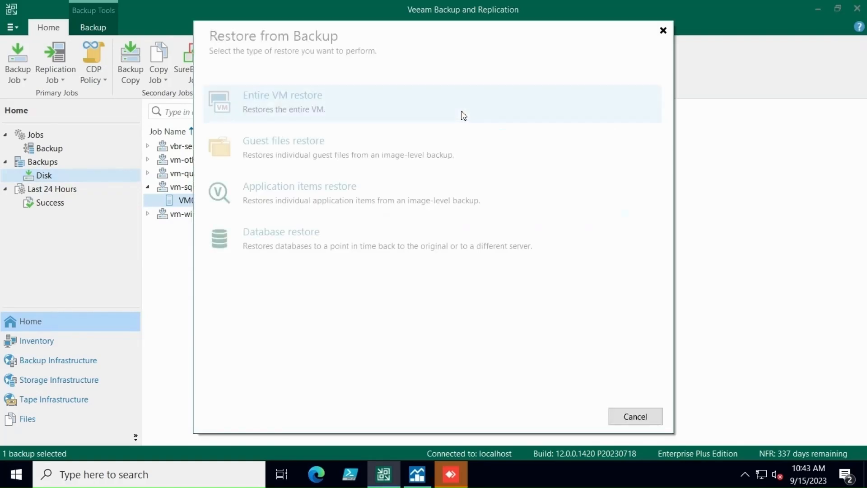
pyautogui.click(461, 111)
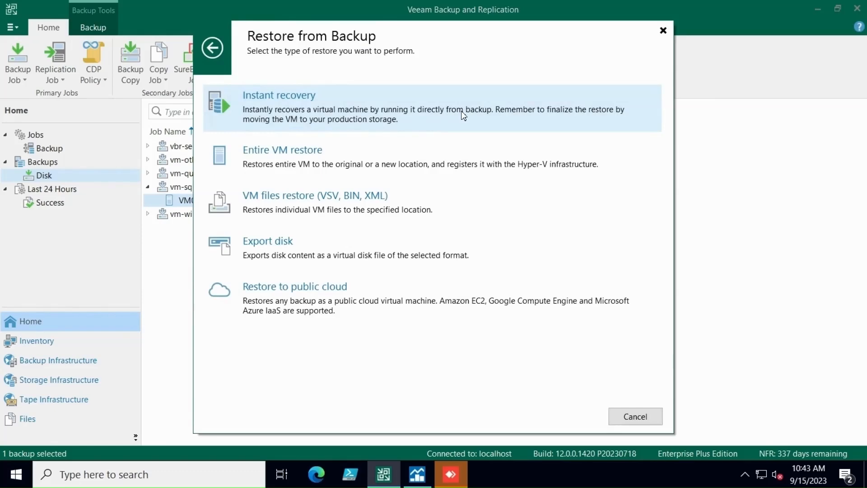
pyautogui.click(462, 112)
pyautogui.click(461, 113)
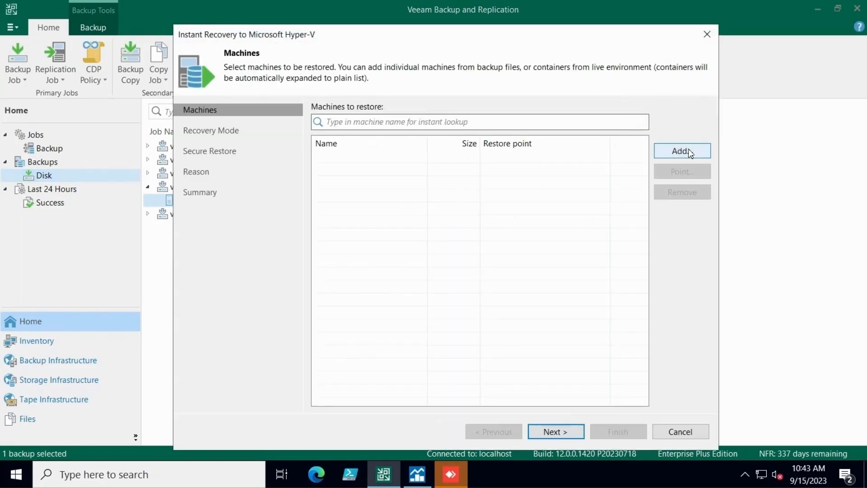
# Step: Add VM04-VEEAMSQL from the vm-sqlserver backup as the machine to restore and continue to the recovery mode
pyautogui.click(687, 150)
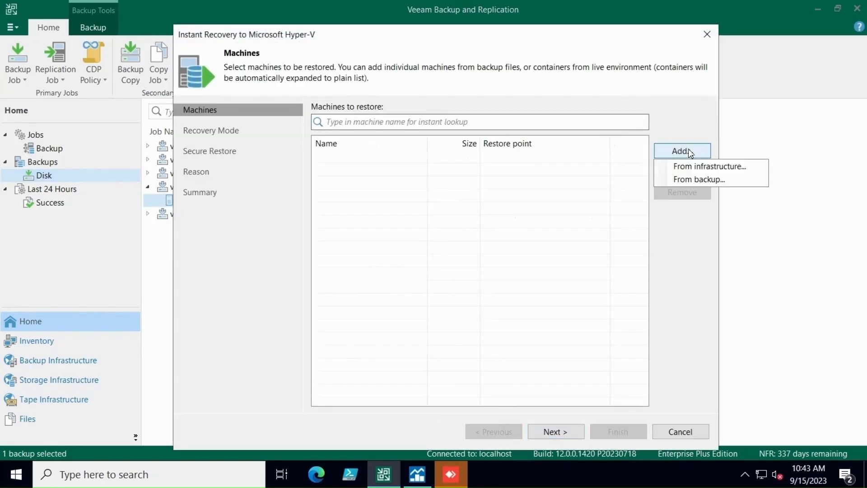
pyautogui.click(693, 177)
pyautogui.click(288, 126)
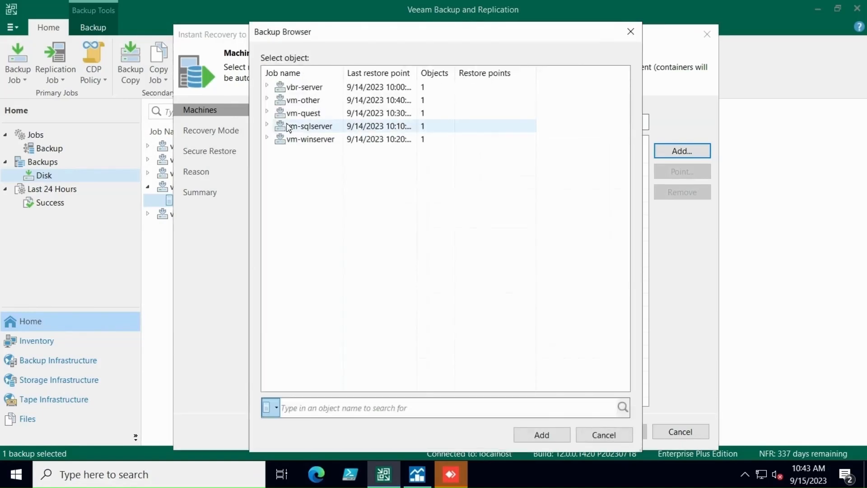
pyautogui.click(267, 125)
pyautogui.click(310, 141)
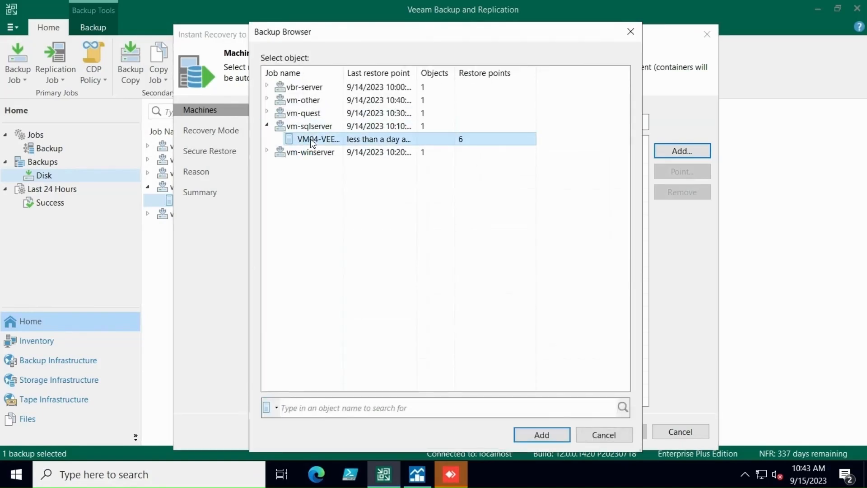
pyautogui.click(534, 433)
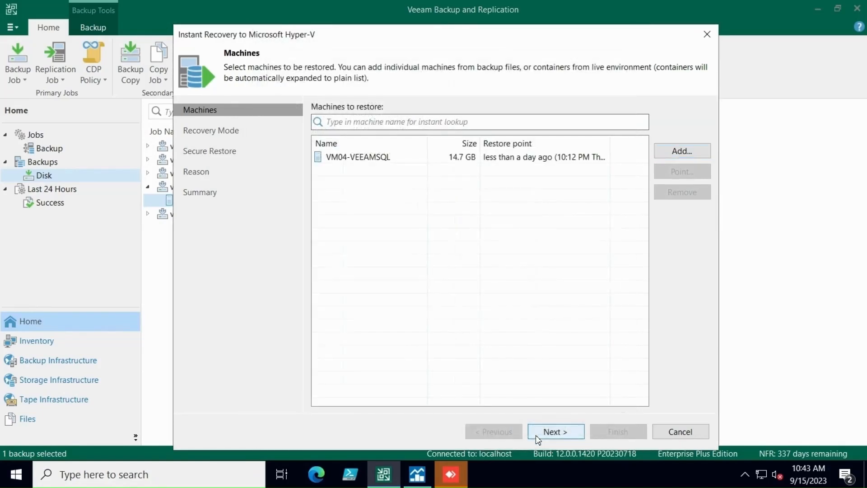
pyautogui.click(561, 430)
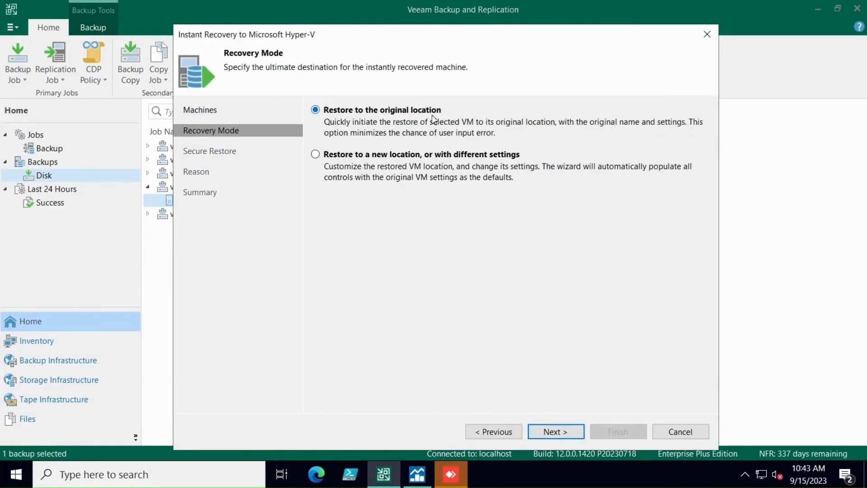
# Step: Keep restore to the original location, and enable the malware scan with Abort VM recovery and Scan the entire image
pyautogui.click(570, 432)
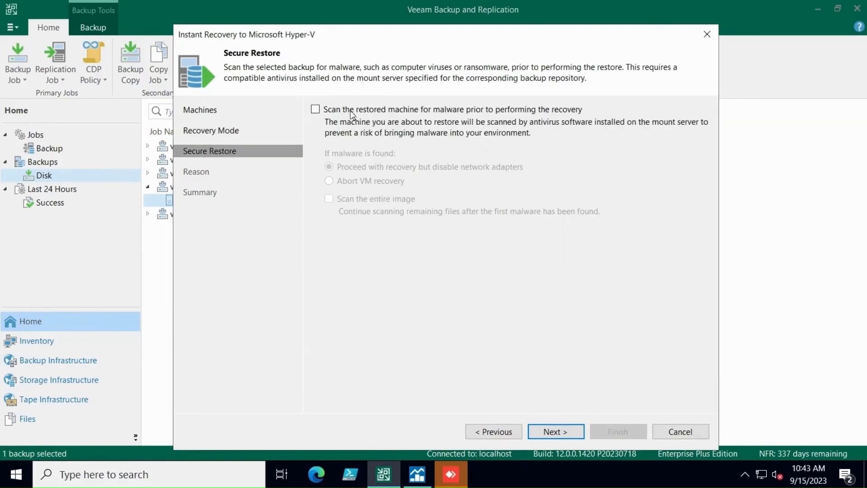
pyautogui.click(318, 108)
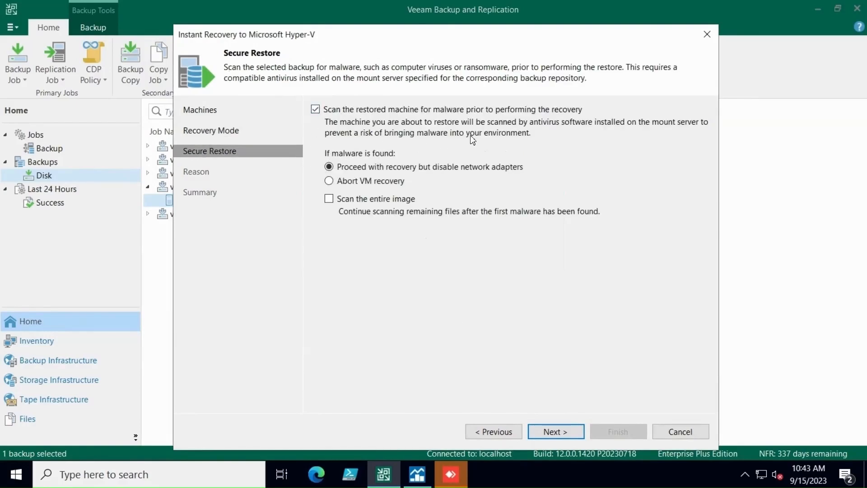
pyautogui.click(376, 181)
pyautogui.click(331, 199)
pyautogui.click(553, 431)
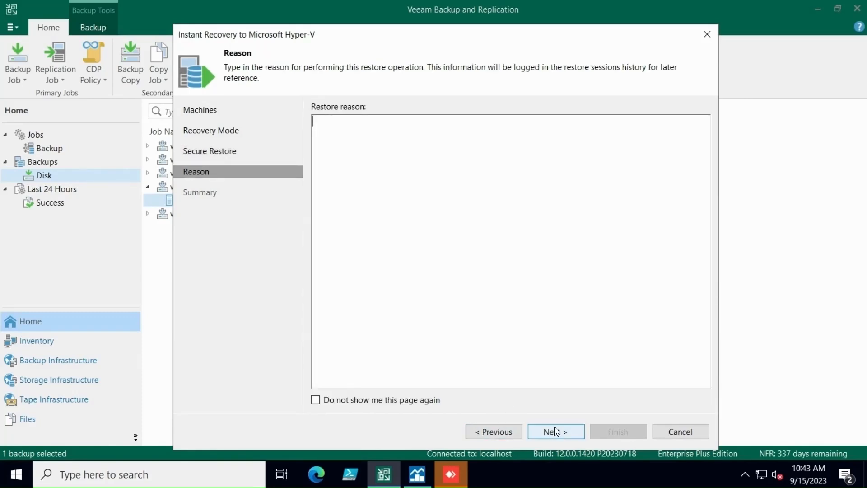
# Step: Enter "Ransomware recovery" as the restore reason, run the instant recovery of VM04-VEEAMSQL and close its session log
pyautogui.write('Ransomware recovert')
pyautogui.press('BackSpace')
pyautogui.write('y')
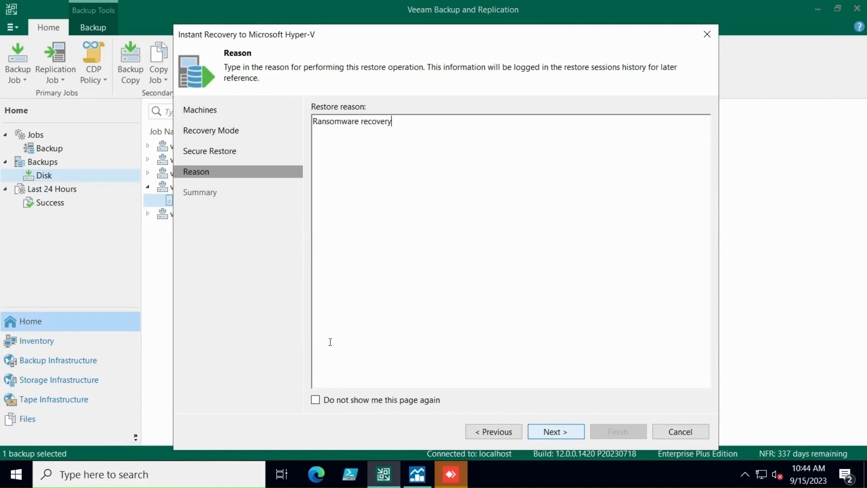
pyautogui.click(556, 431)
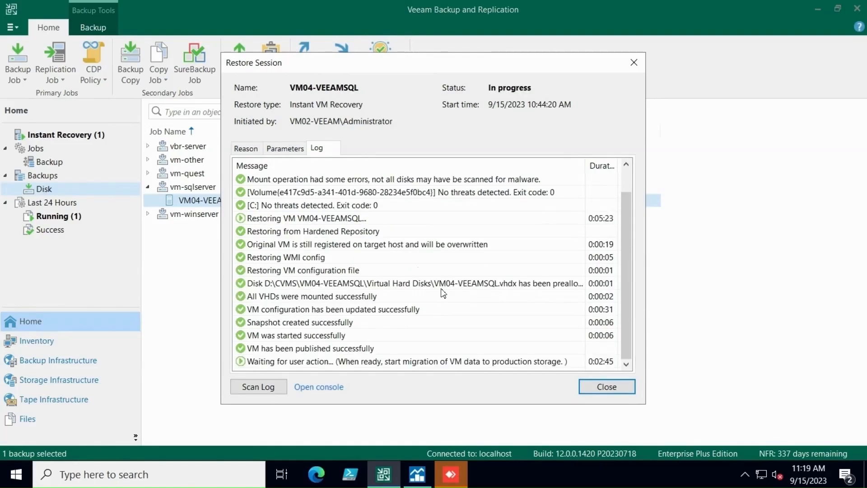
pyautogui.click(606, 388)
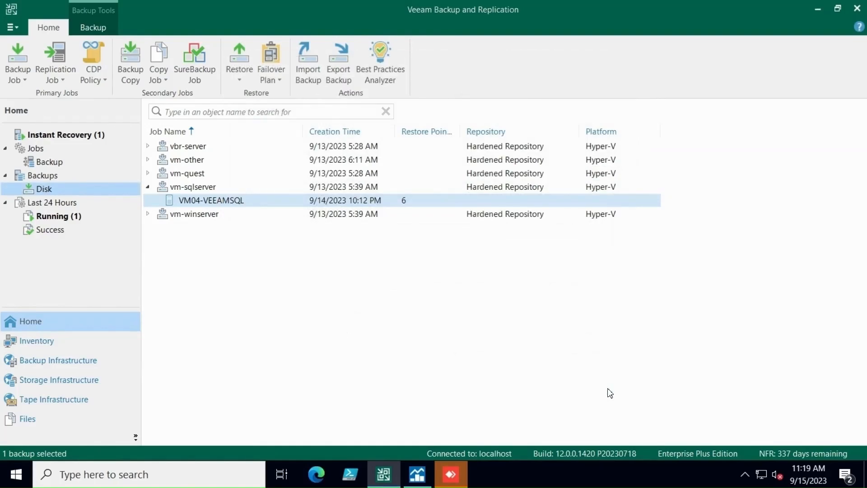
# Step: Open the VM console of VM04-VEEAMSQL from the list of instant recovery sessions
pyautogui.click(99, 135)
pyautogui.click(197, 142)
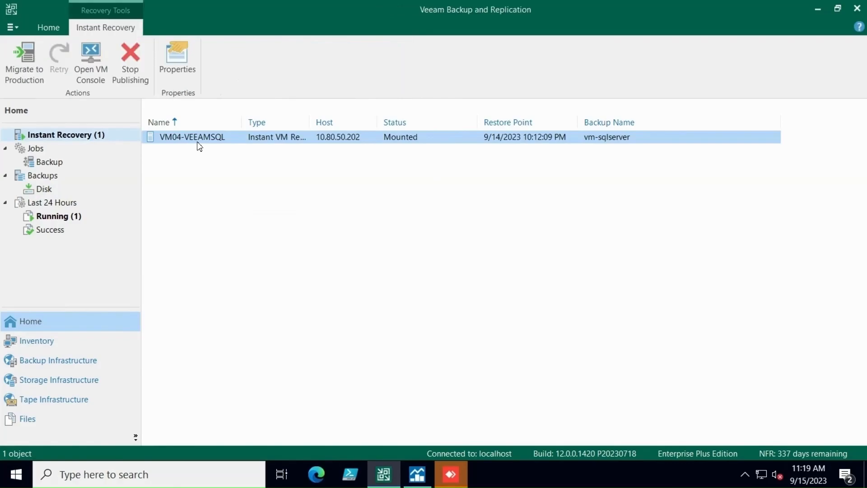
pyautogui.click(97, 63)
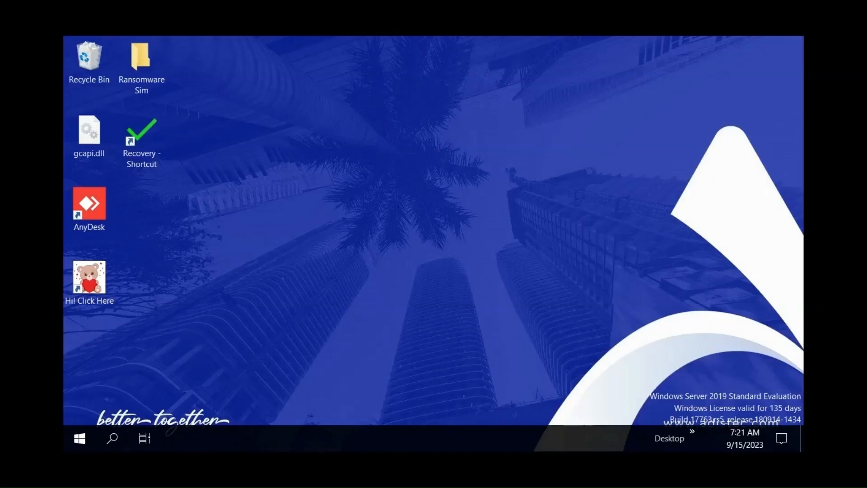